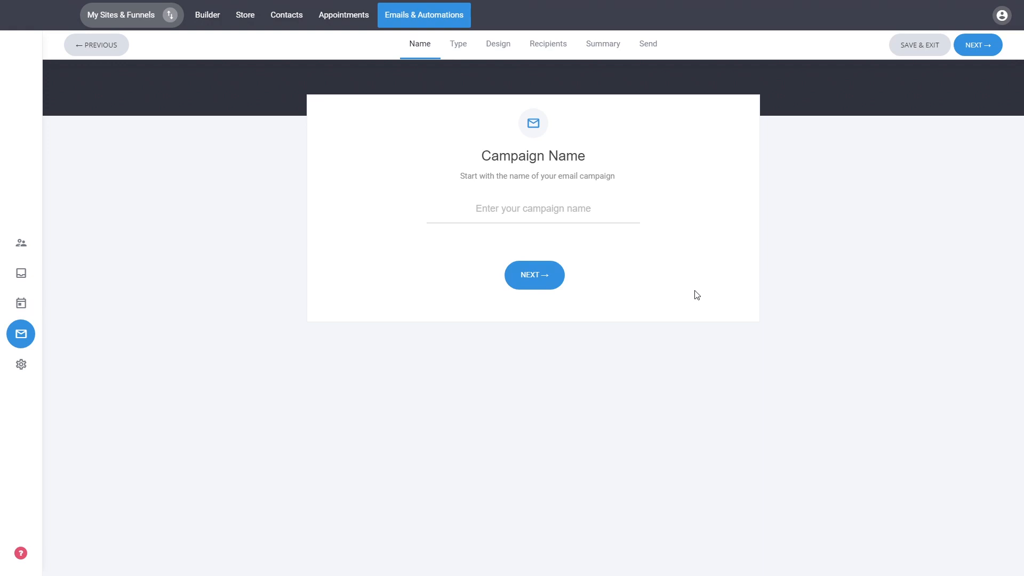
# - Name the email campaign 1 and continue to the campaign type selection
pyautogui.write('1')
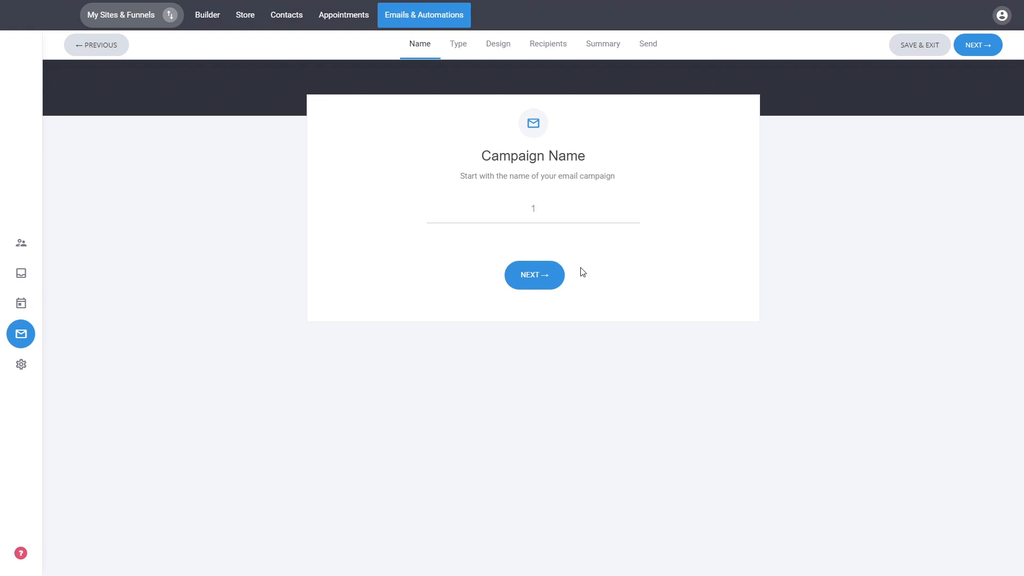
pyautogui.click(547, 282)
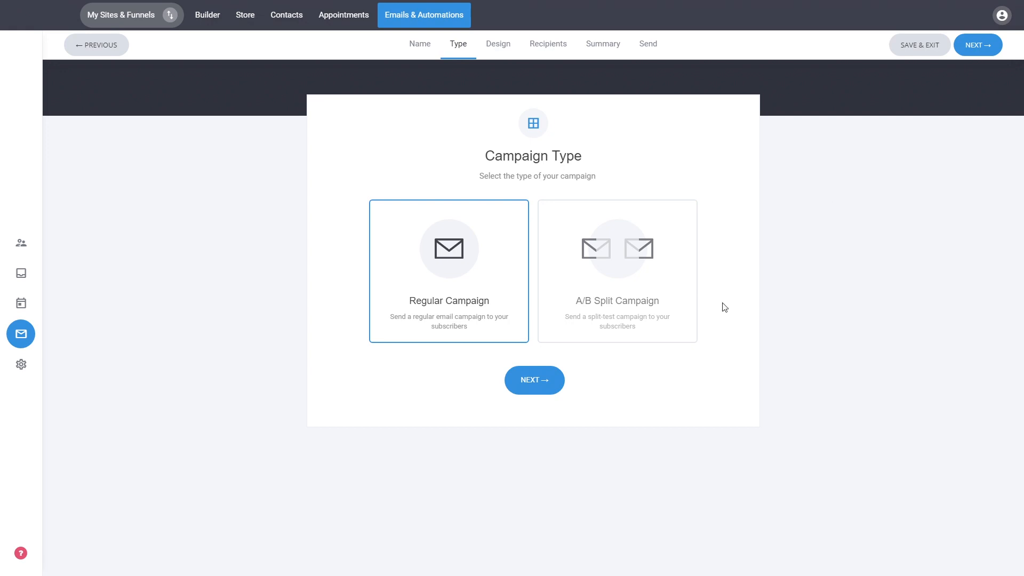
pyautogui.click(592, 295)
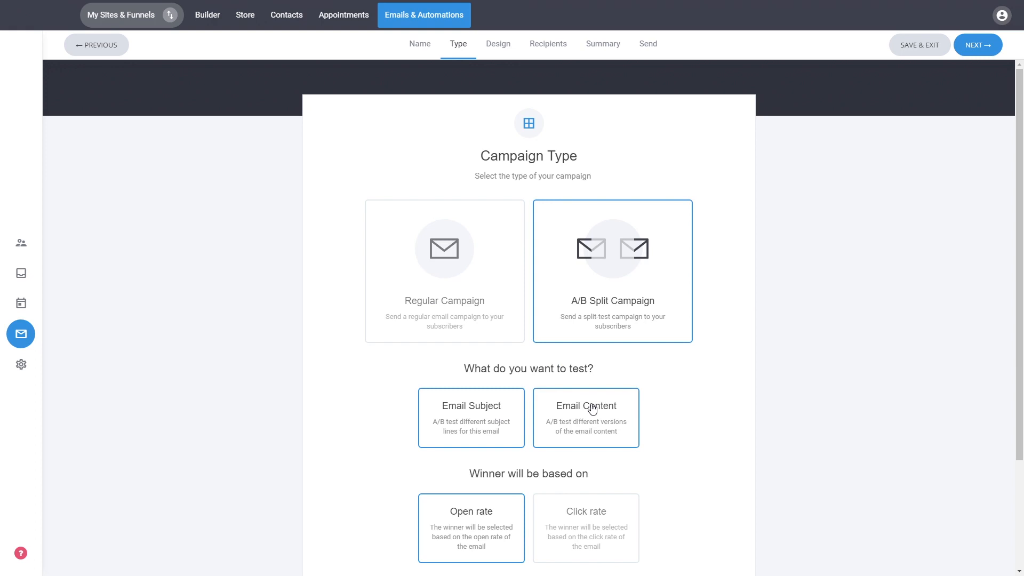
pyautogui.scroll(-2, 745, 382)
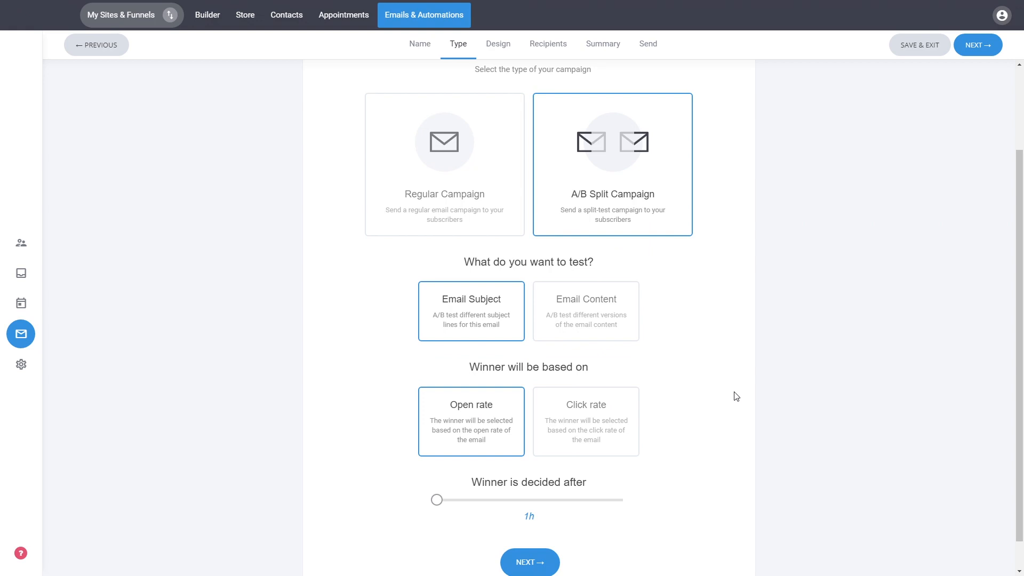
pyautogui.scroll(2, 737, 396)
pyautogui.click(510, 293)
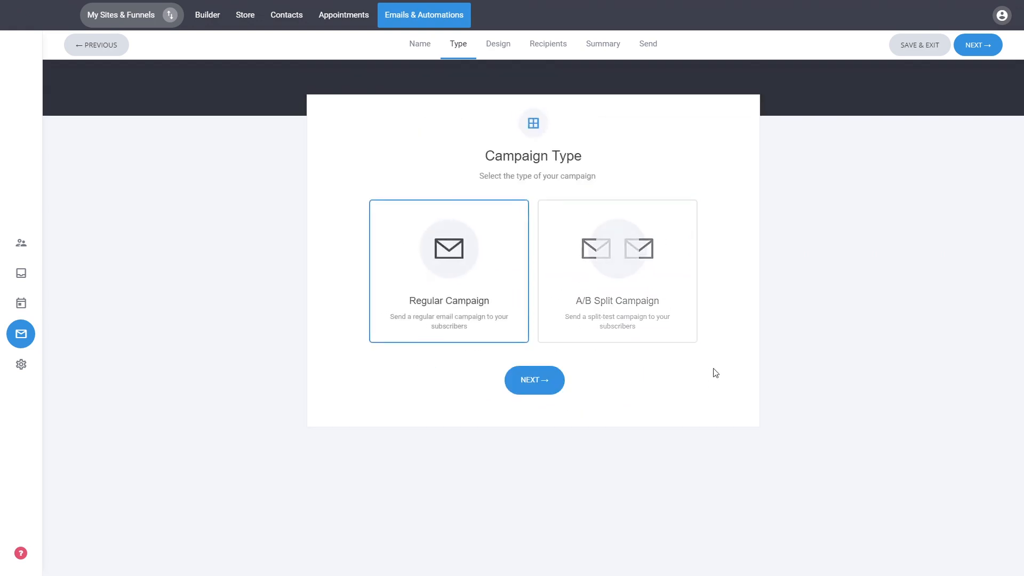
# - Continue with the Regular Campaign type and choose the "Your Catchy Email Headline Goes Here" template for the design
pyautogui.click(538, 386)
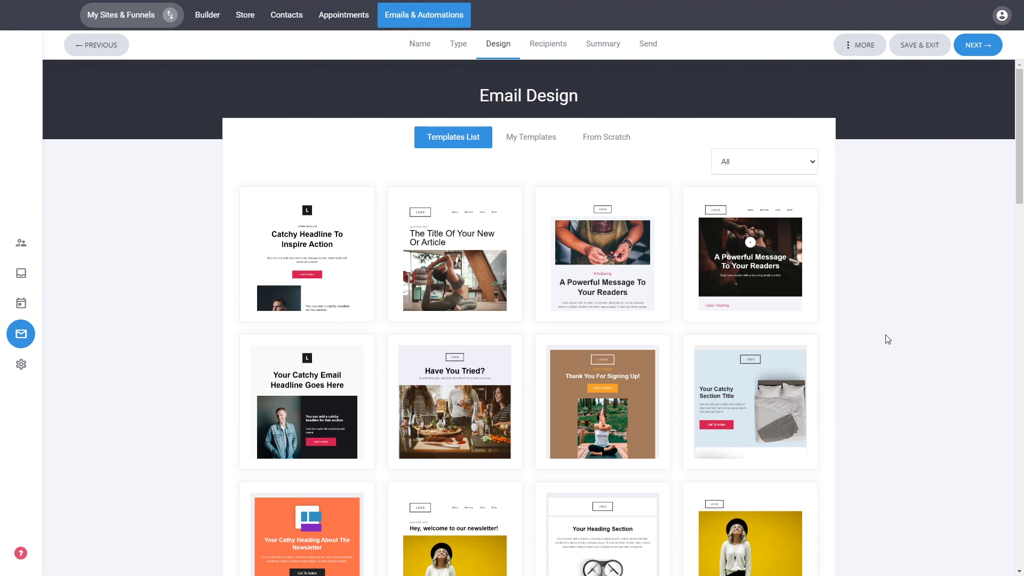
pyautogui.scroll(-6, 998, 294)
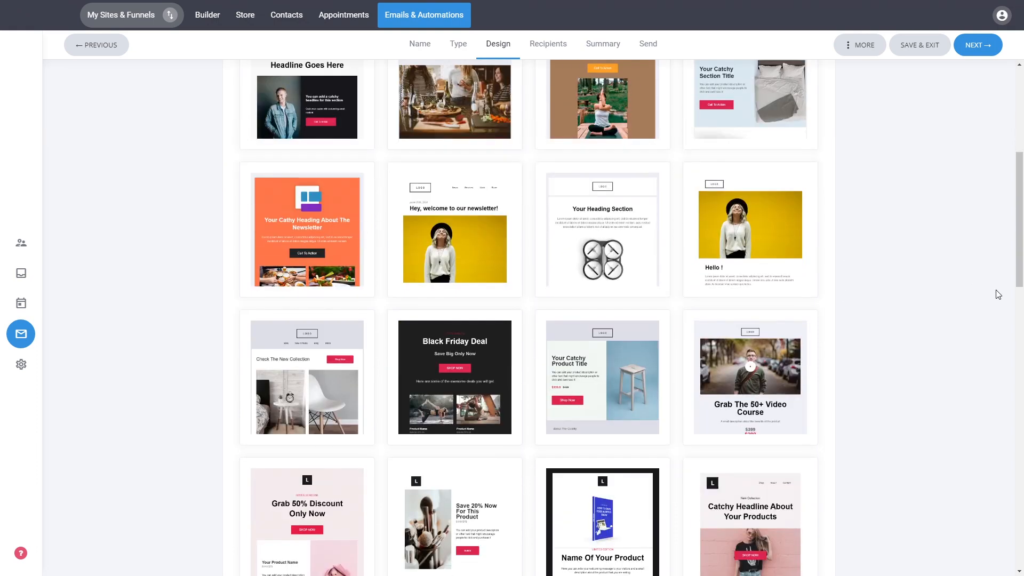
pyautogui.scroll(-4, 998, 294)
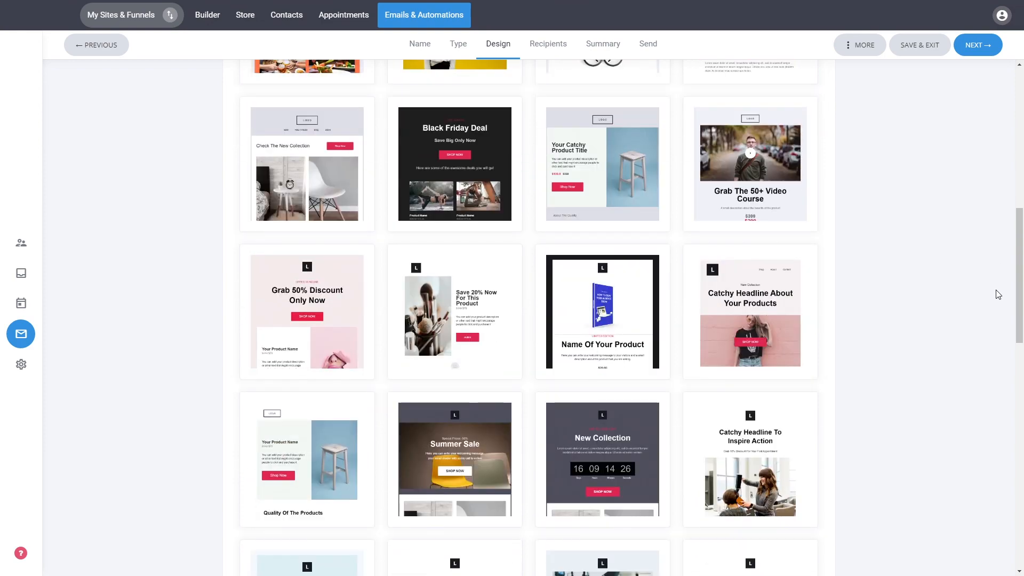
pyautogui.scroll(10, 976, 304)
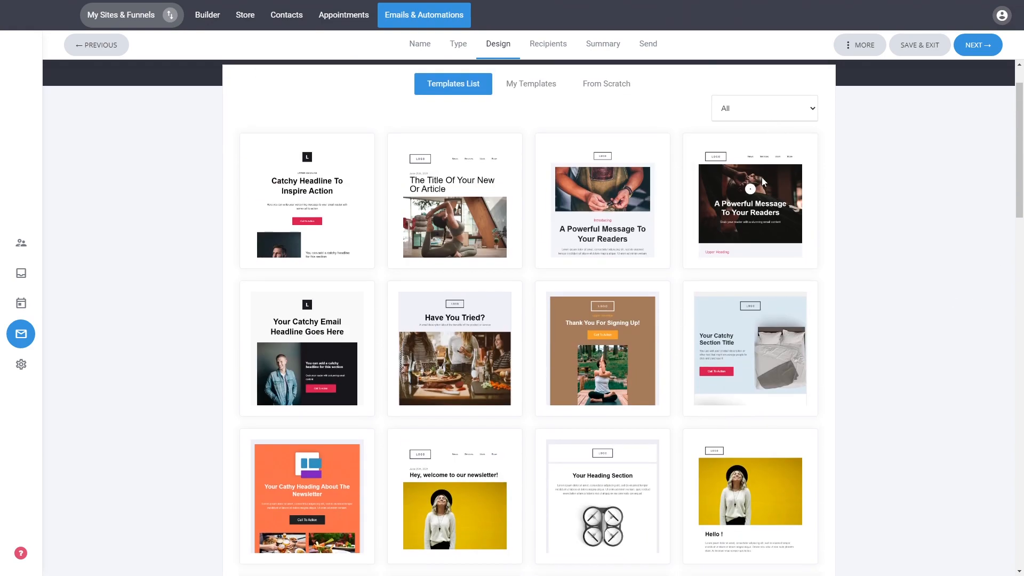
pyautogui.scroll(-5, 915, 238)
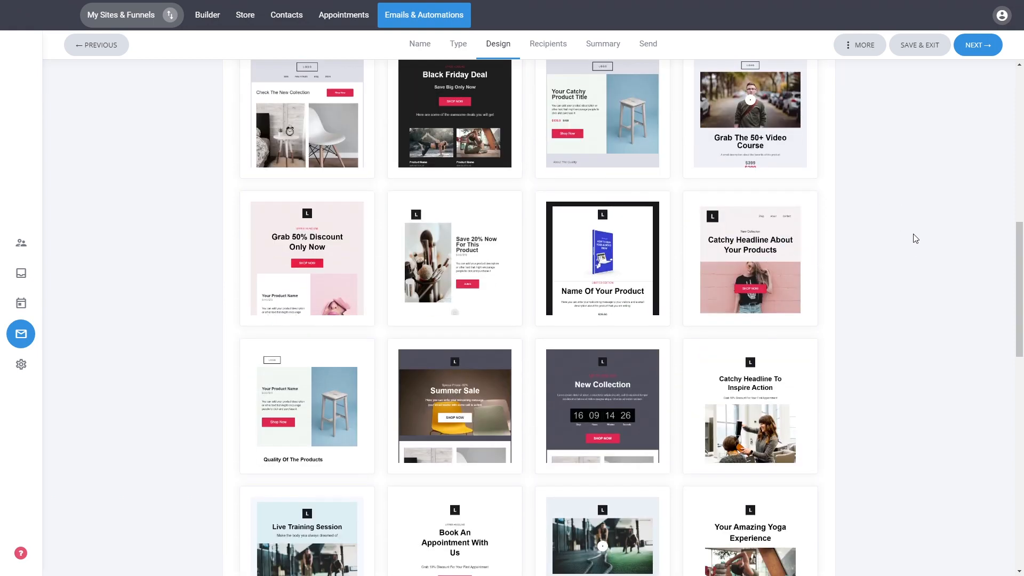
pyautogui.scroll(-5, 916, 239)
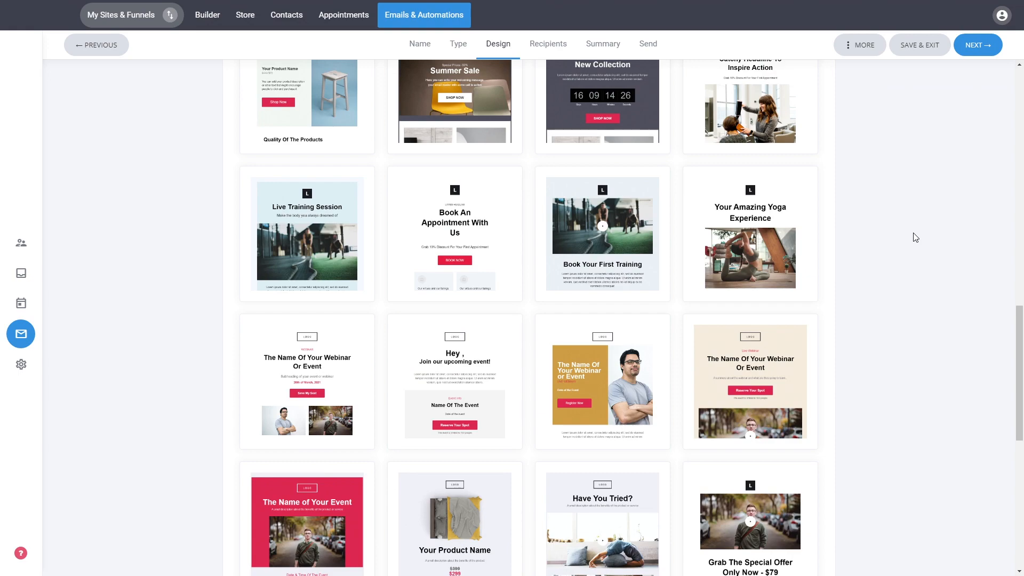
pyautogui.scroll(-8, 914, 237)
pyautogui.scroll(20, 937, 428)
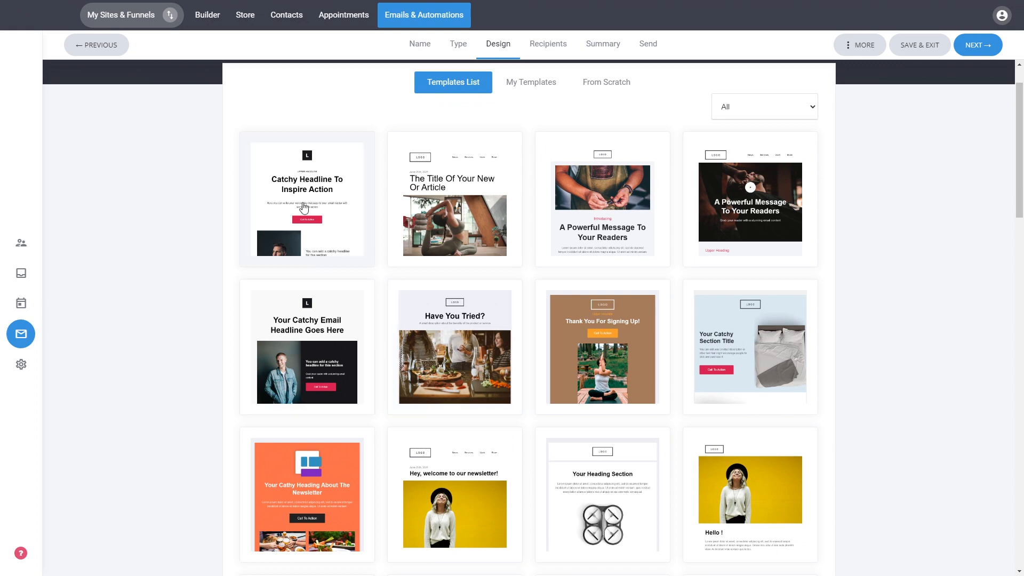
pyautogui.click(313, 309)
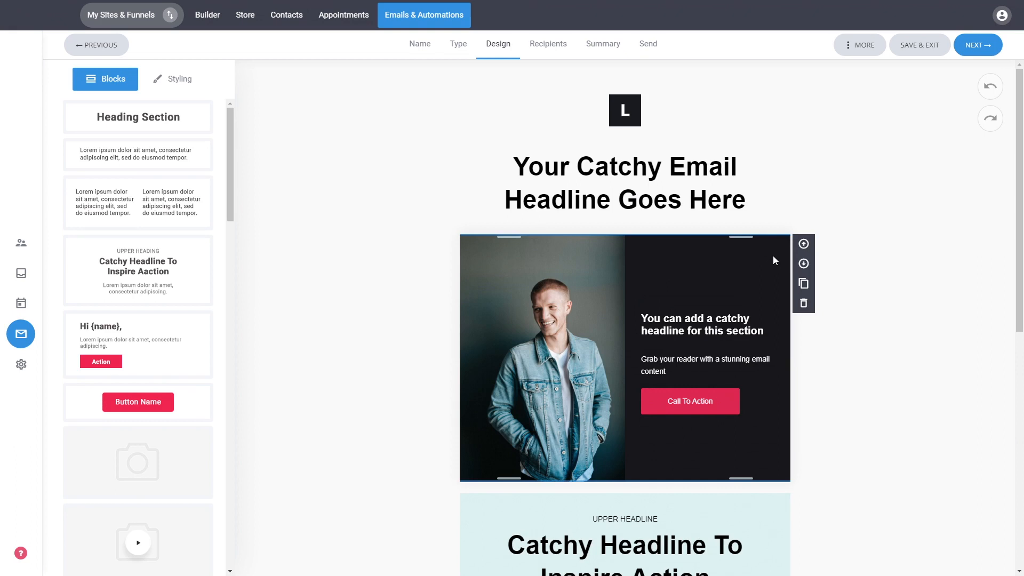
# - Insert the first_name CRM property at the end of the email's main headline, separated by a space
pyautogui.tripleClick(638, 173)
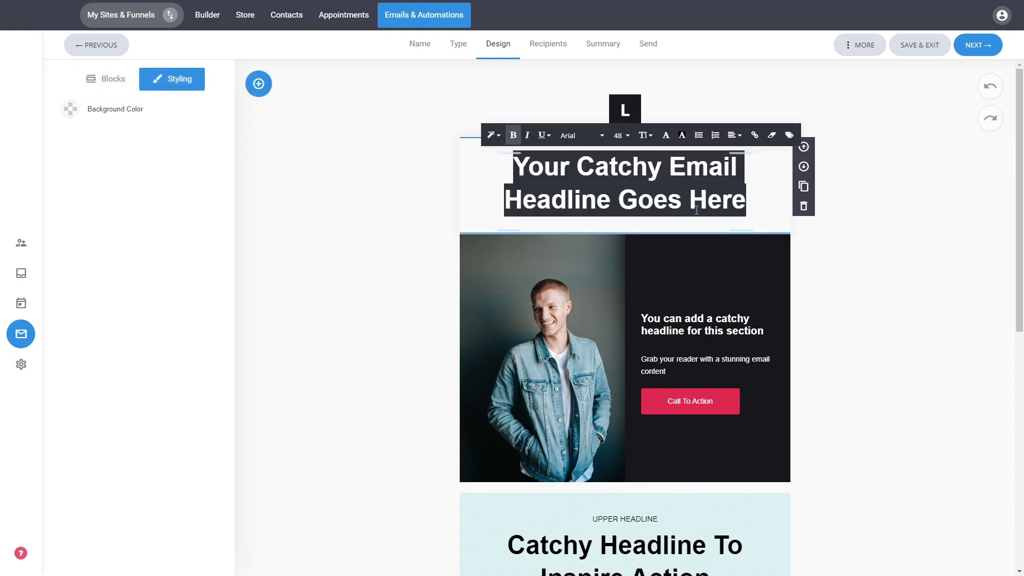
pyautogui.click(738, 198)
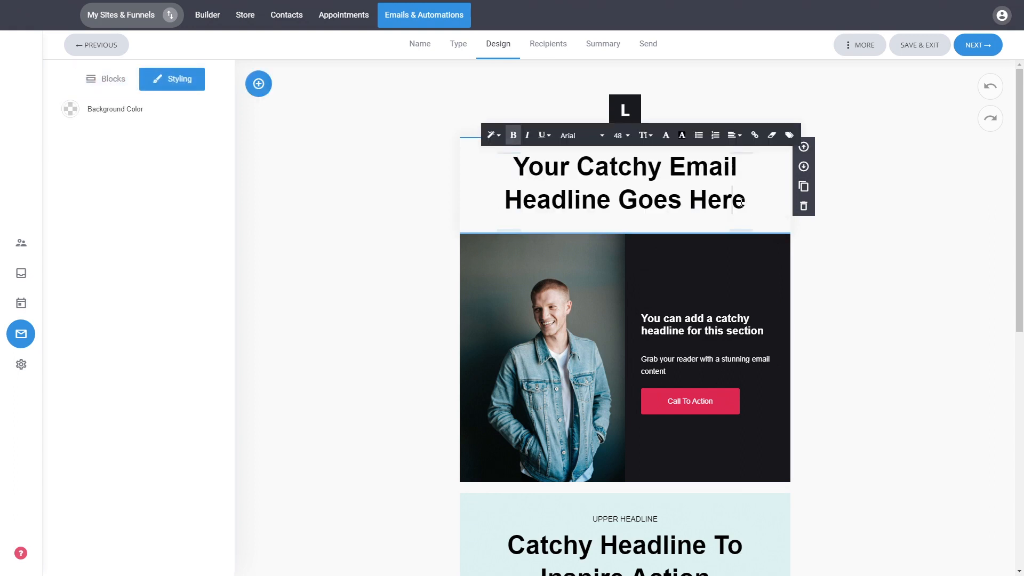
pyautogui.click(790, 138)
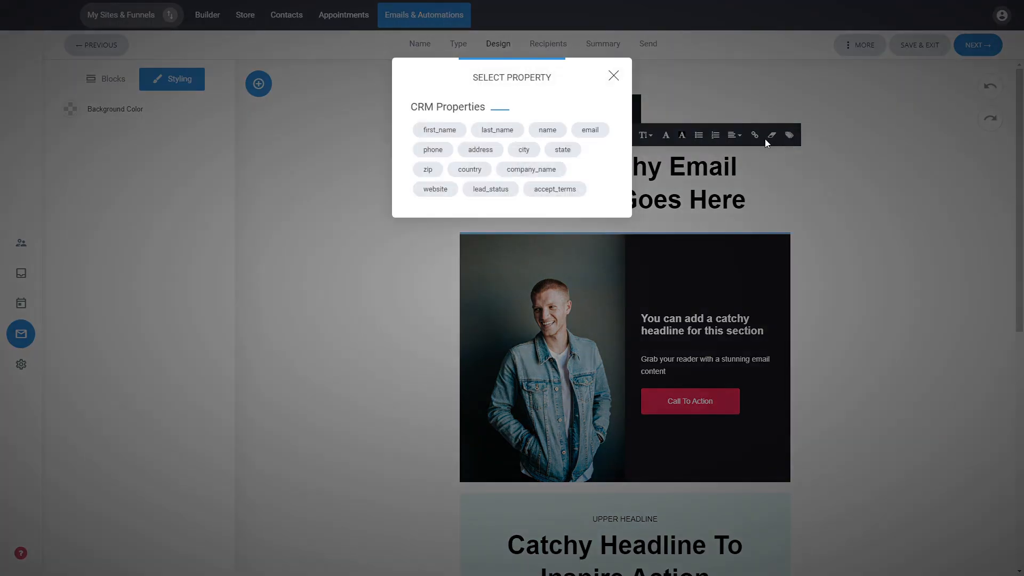
pyautogui.click(454, 138)
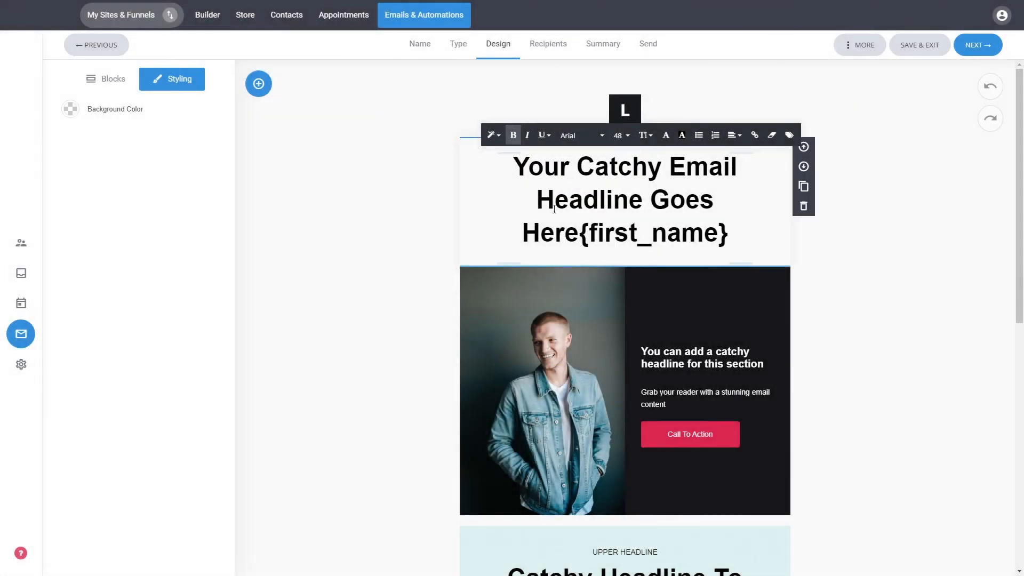
pyautogui.click(581, 235)
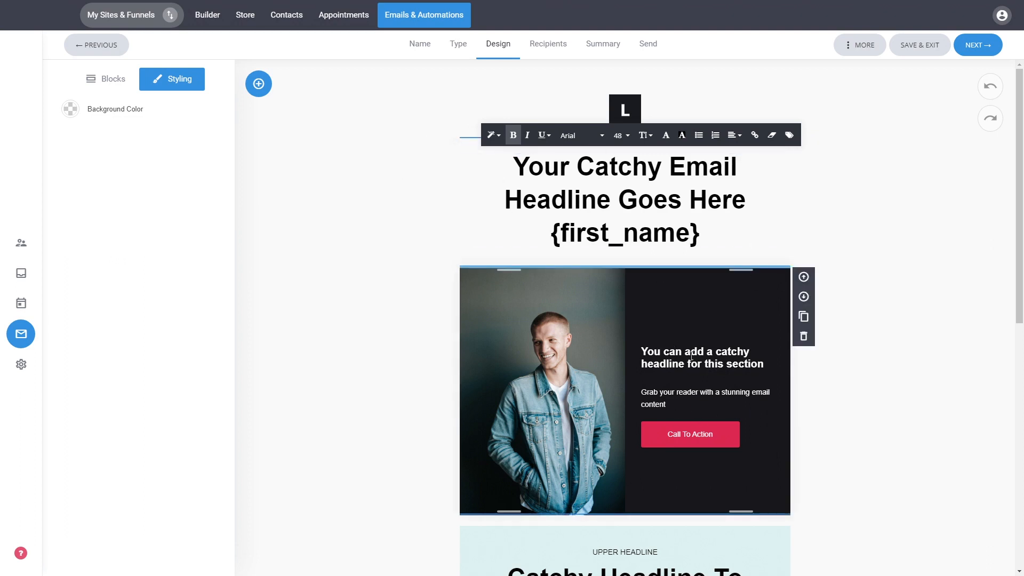
pyautogui.click(864, 386)
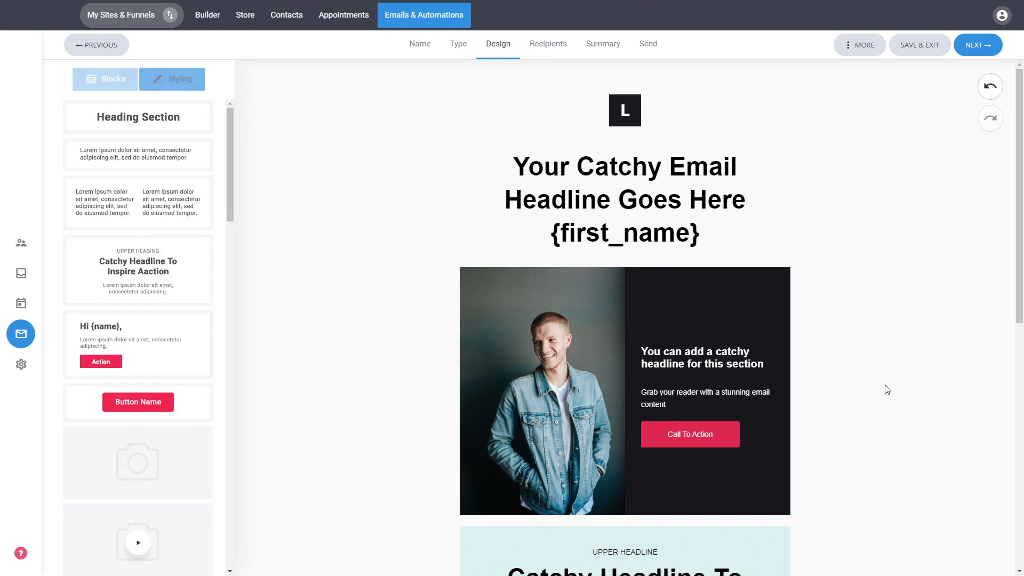
# - Set the Call To Action button background in the man's photo section to blue, #2755DE
pyautogui.click(585, 310)
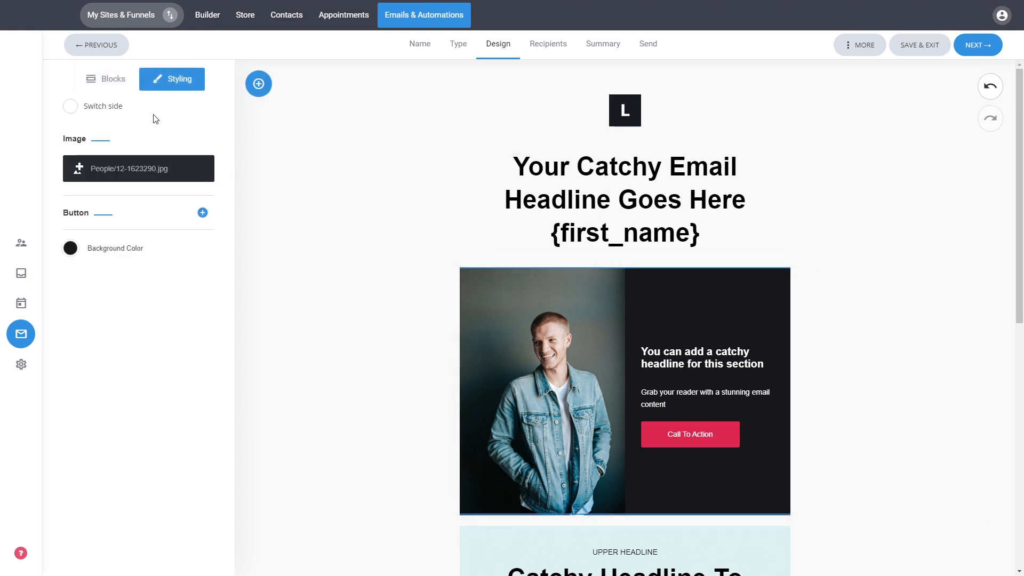
pyautogui.click(188, 213)
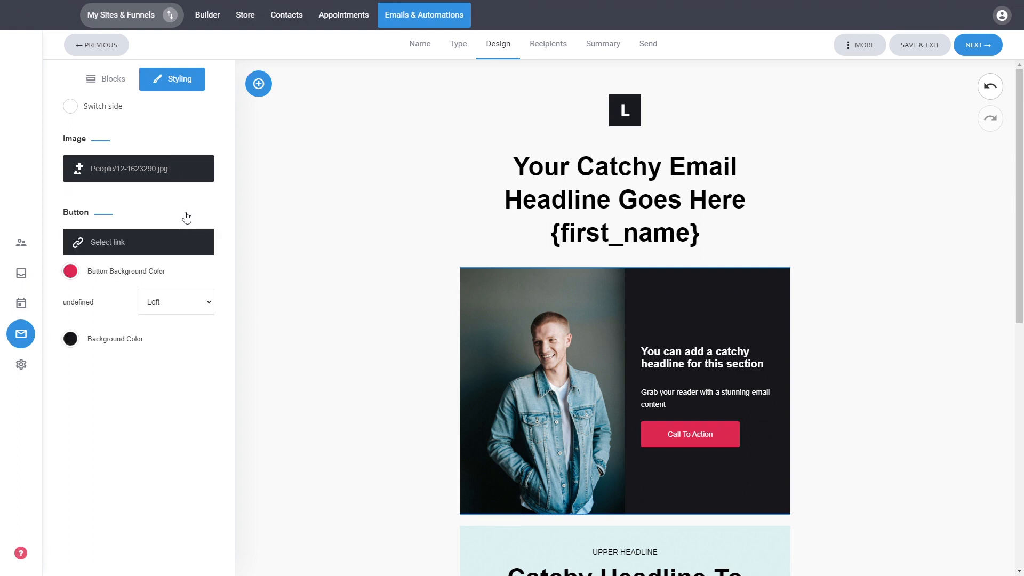
pyautogui.click(69, 272)
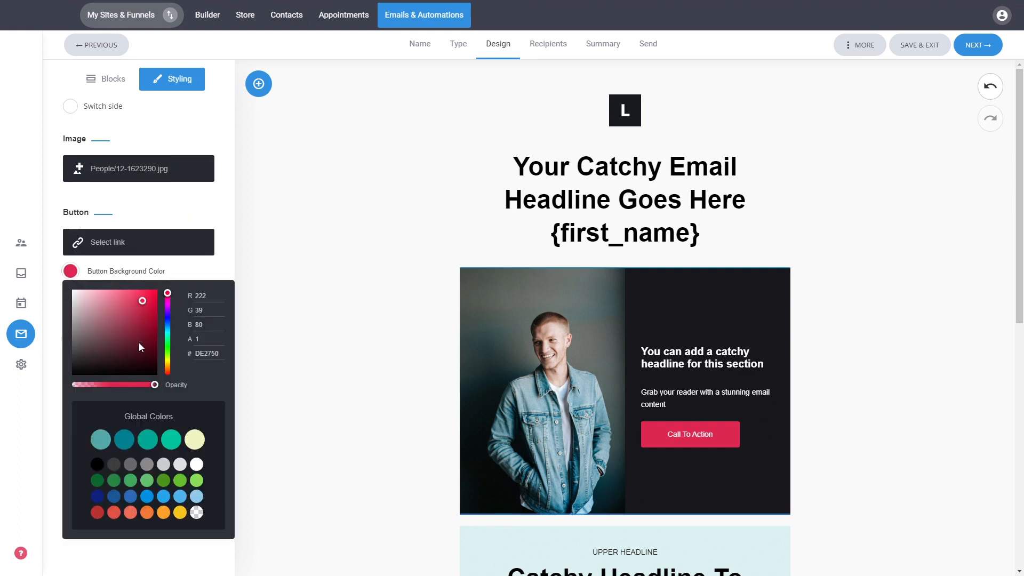
pyautogui.click(168, 314)
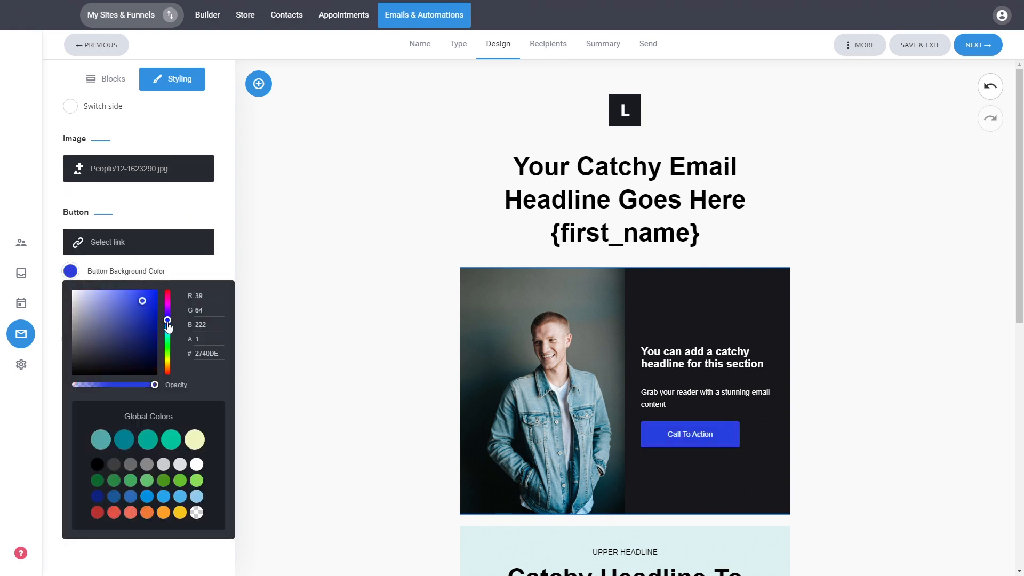
pyautogui.click(195, 215)
# - Set the background color of the photo section to a muted purple, #8A8AAF
pyautogui.click(70, 248)
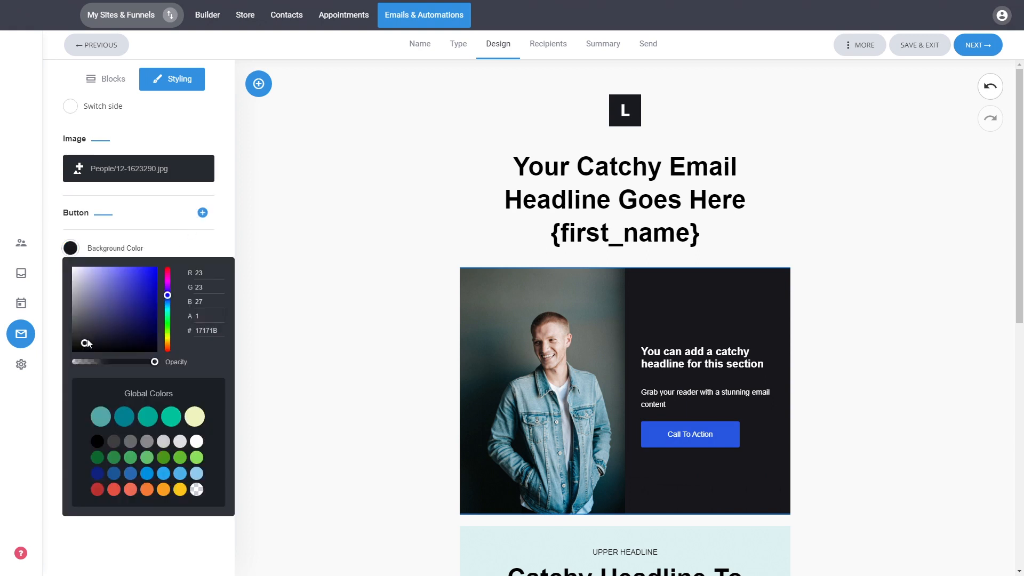
pyautogui.click(92, 302)
pyautogui.moveTo(91, 302); pyautogui.dragTo(90, 294)
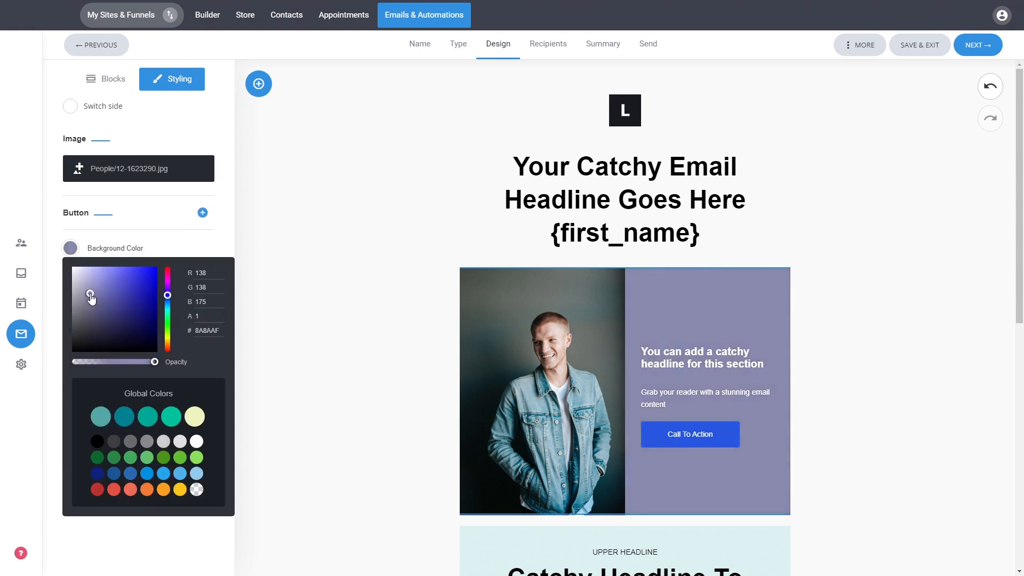
pyautogui.click(226, 219)
pyautogui.click(202, 213)
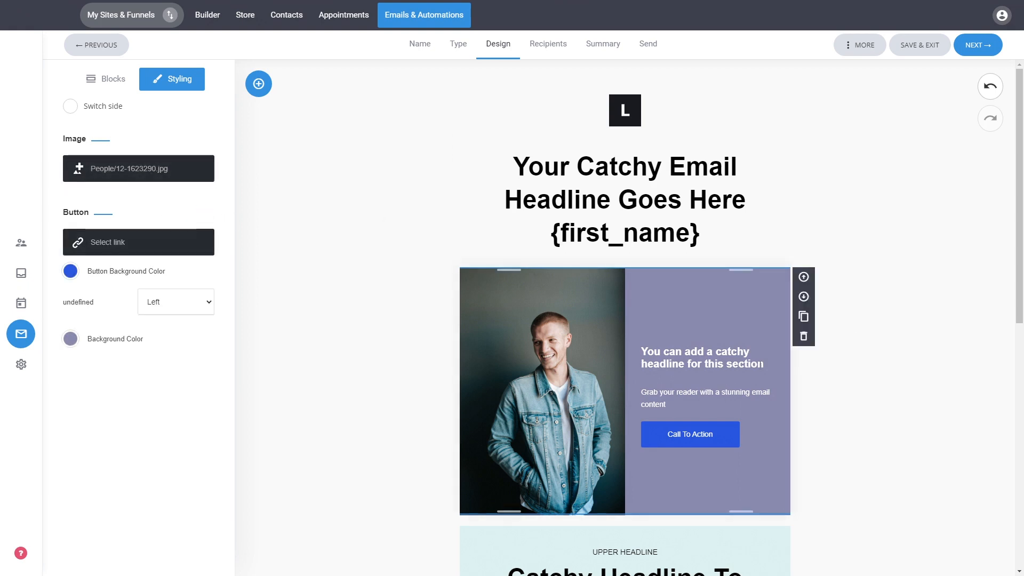
pyautogui.moveTo(764, 365); pyautogui.dragTo(640, 350)
pyautogui.click(726, 337)
pyautogui.click(892, 344)
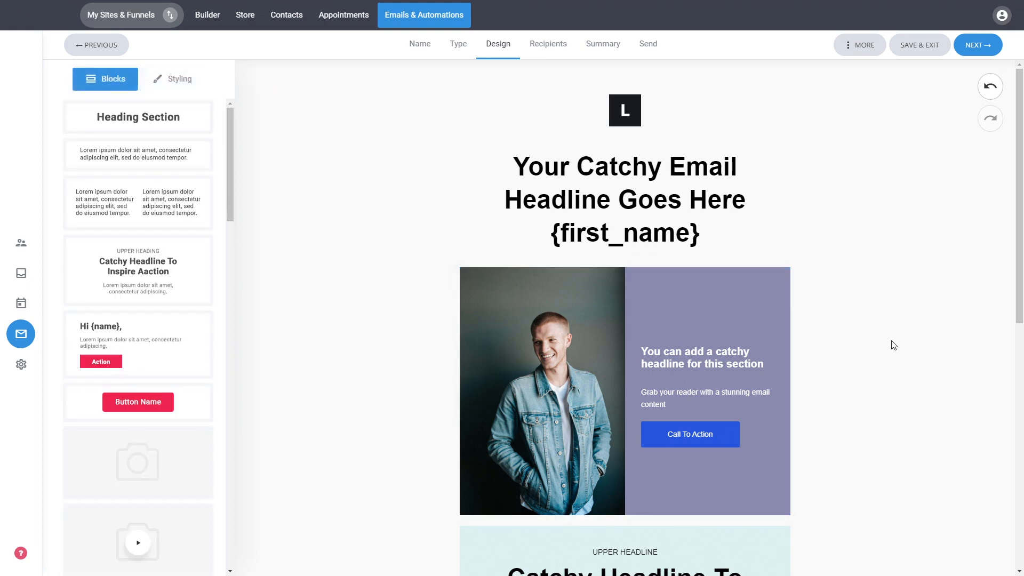
# - Add a button block directly below the light blue "Catchy Headline To Inspire Action" section
pyautogui.scroll(-5, 892, 340)
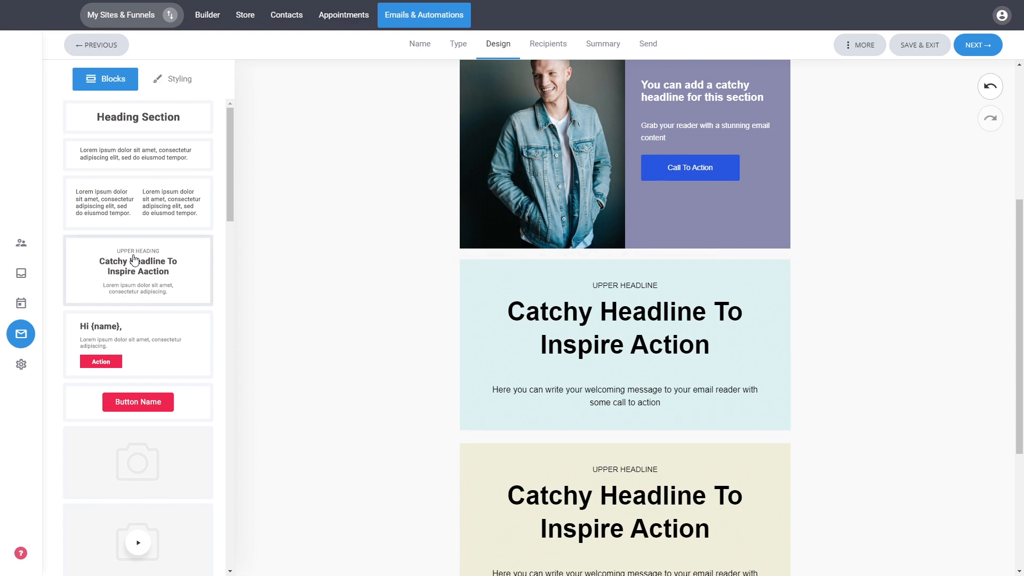
pyautogui.scroll(-5, 134, 260)
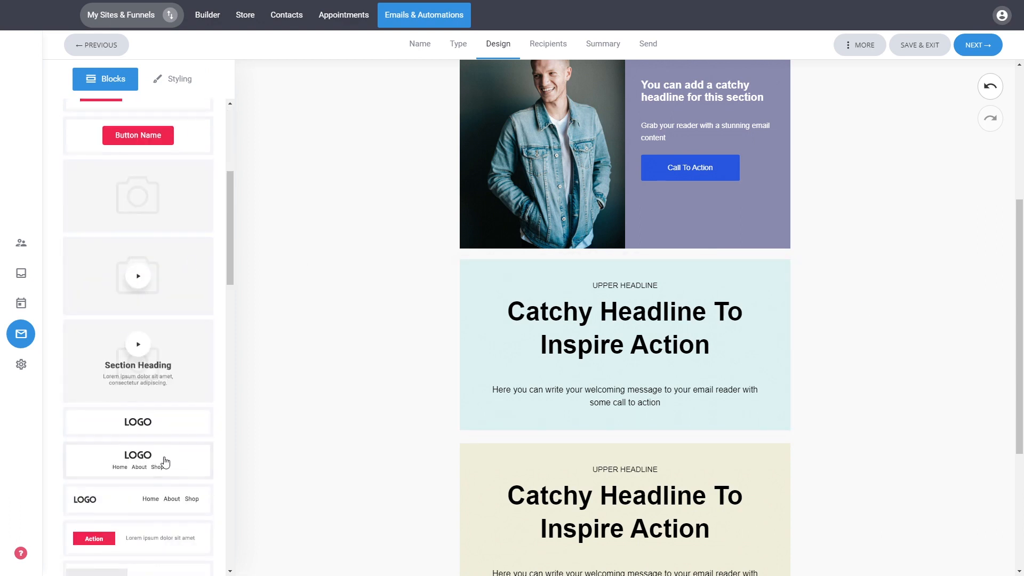
pyautogui.scroll(1, 160, 462)
pyautogui.scroll(3, 162, 422)
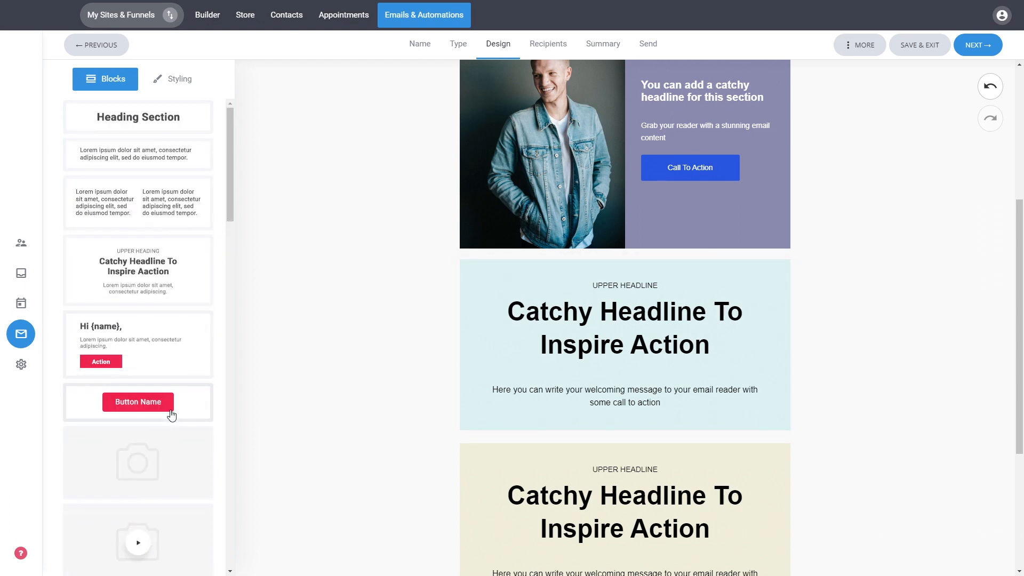
pyautogui.moveTo(166, 410); pyautogui.dragTo(683, 439)
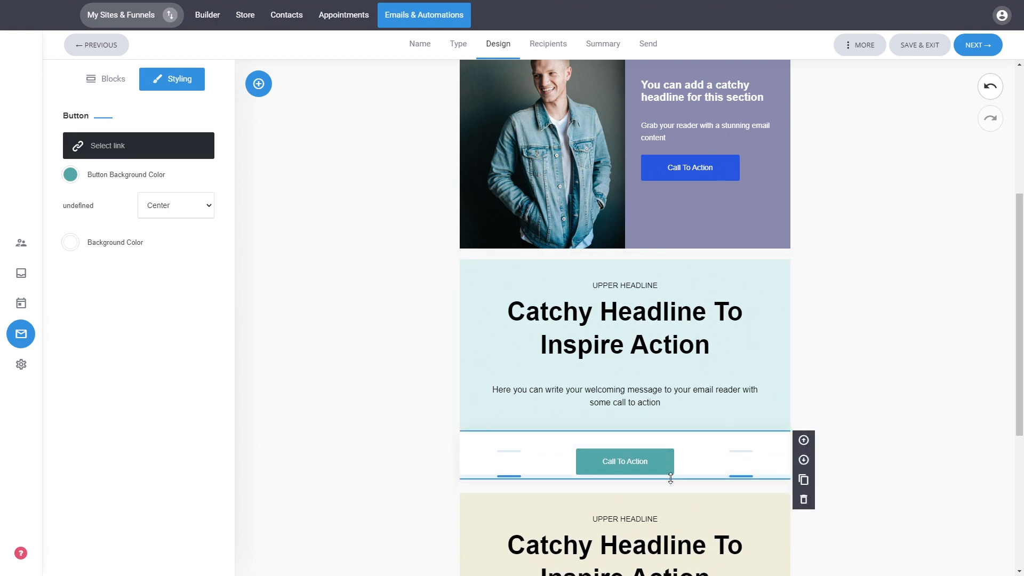
# - Slightly reduce the bottom spacing of the new button block above the separator
pyautogui.moveTo(671, 479); pyautogui.dragTo(677, 469)
pyautogui.click(681, 483)
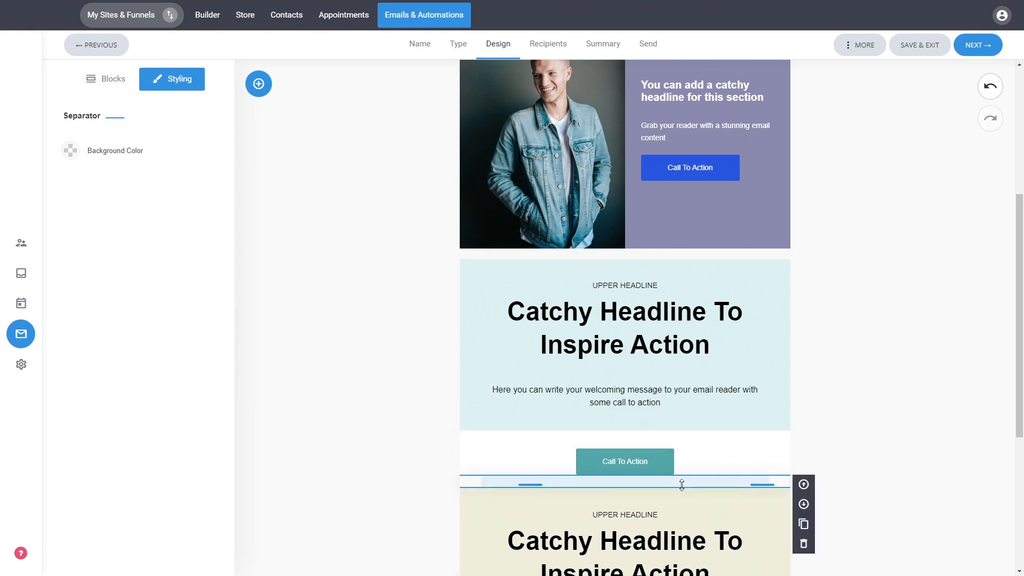
pyautogui.click(901, 500)
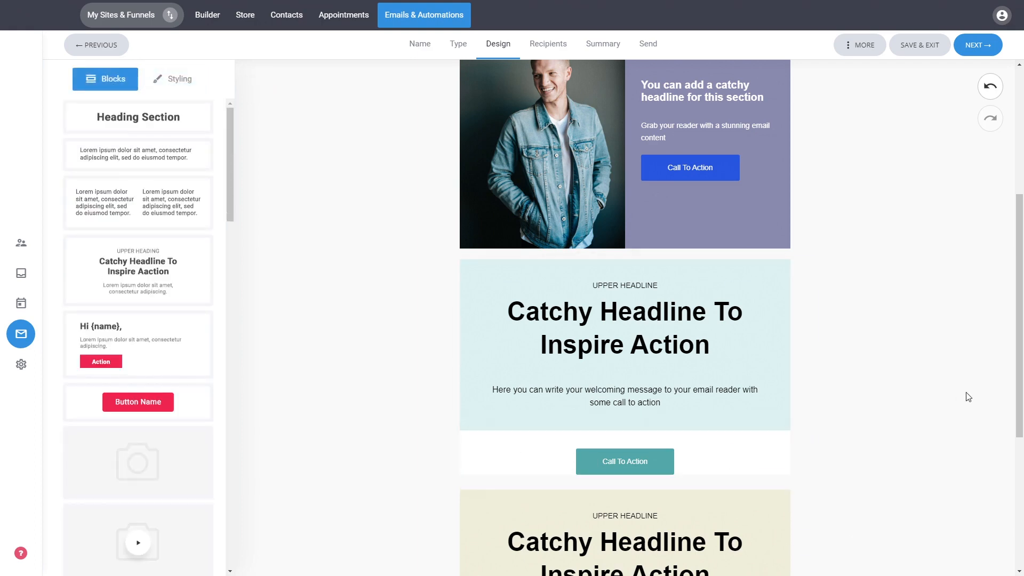
pyautogui.scroll(-5, 907, 368)
pyautogui.scroll(7, 890, 353)
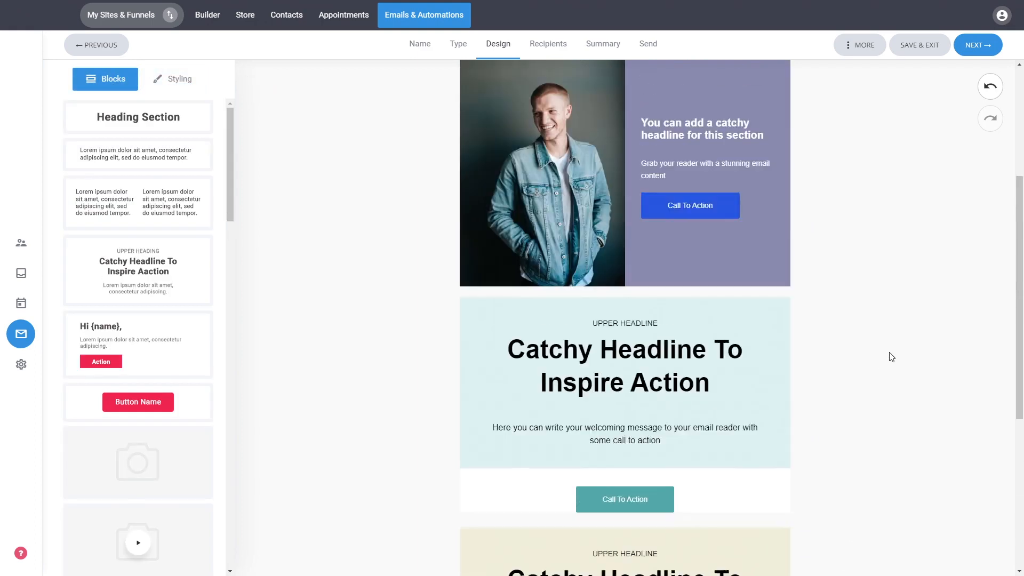
pyautogui.scroll(3, 890, 353)
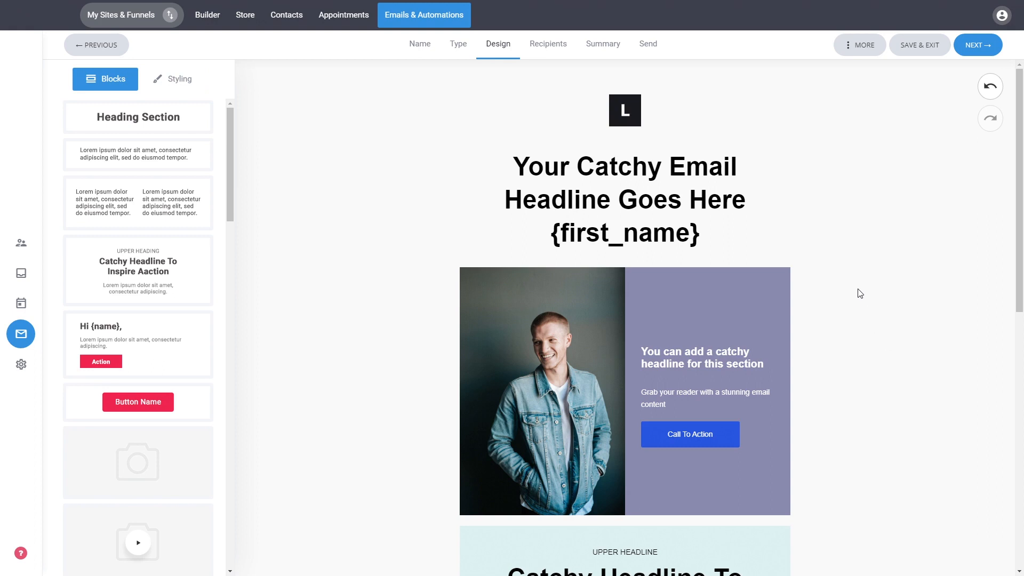
# - Preview the email design in the tablet and mobile layouts, check the mobile version's content, and return to the editor
pyautogui.click(859, 47)
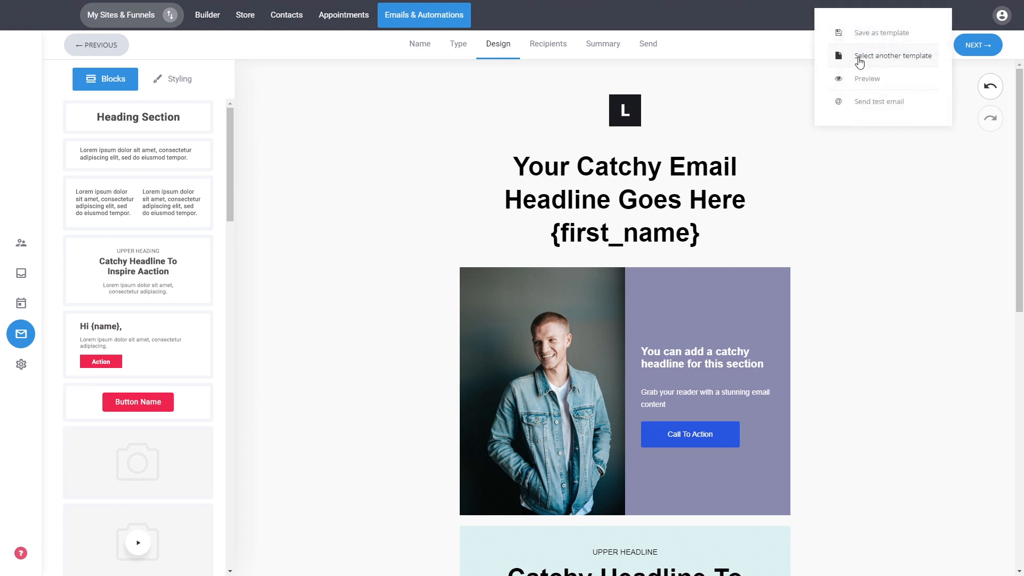
pyautogui.click(871, 81)
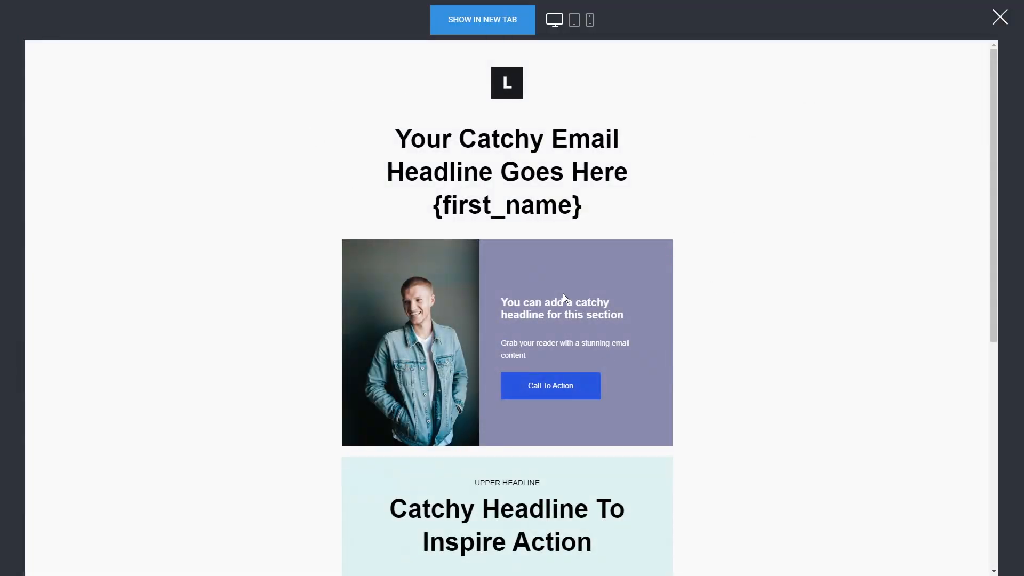
pyautogui.click(581, 24)
pyautogui.click(590, 22)
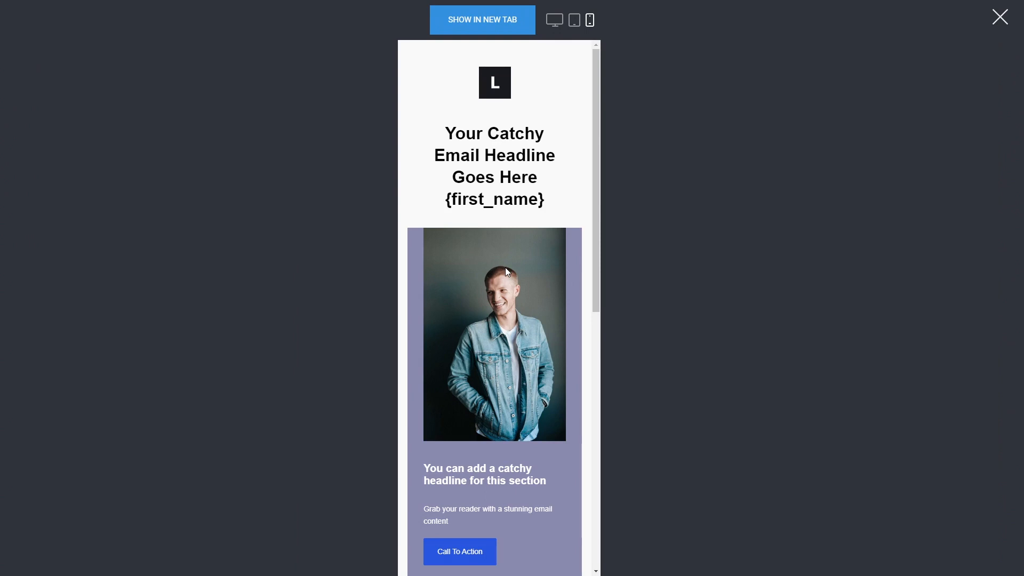
pyautogui.scroll(-5, 505, 268)
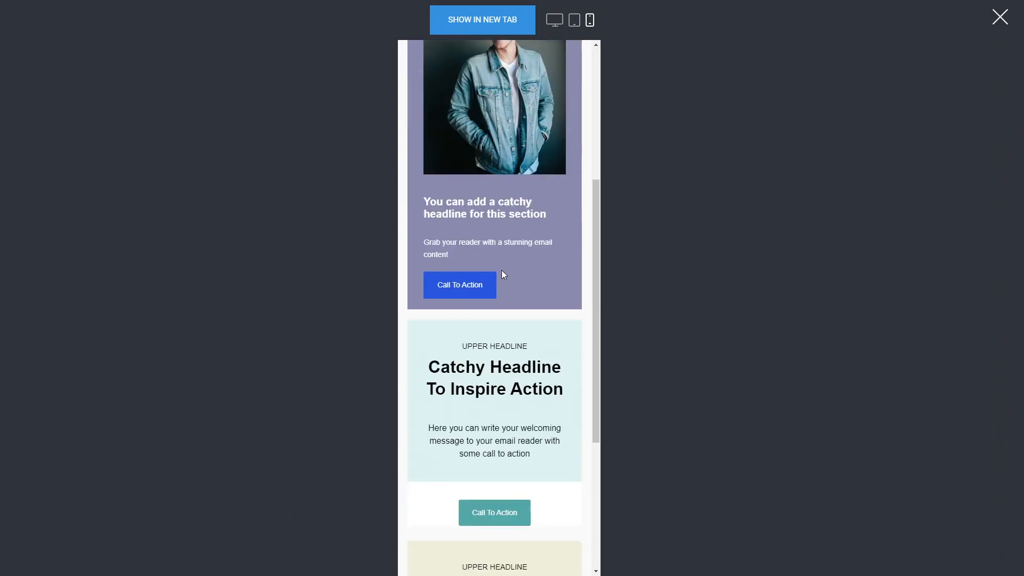
pyautogui.scroll(5, 505, 276)
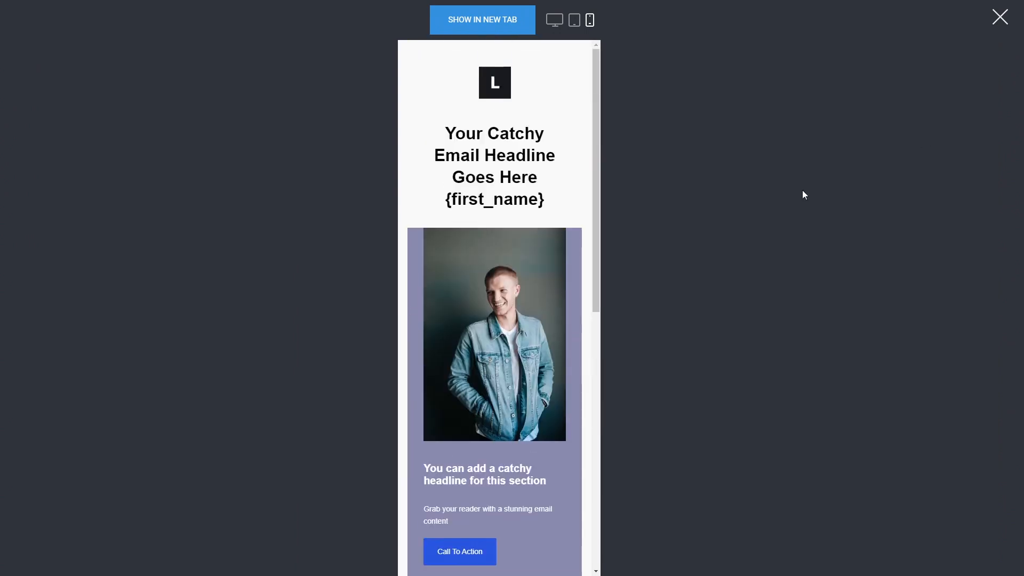
pyautogui.click(1000, 18)
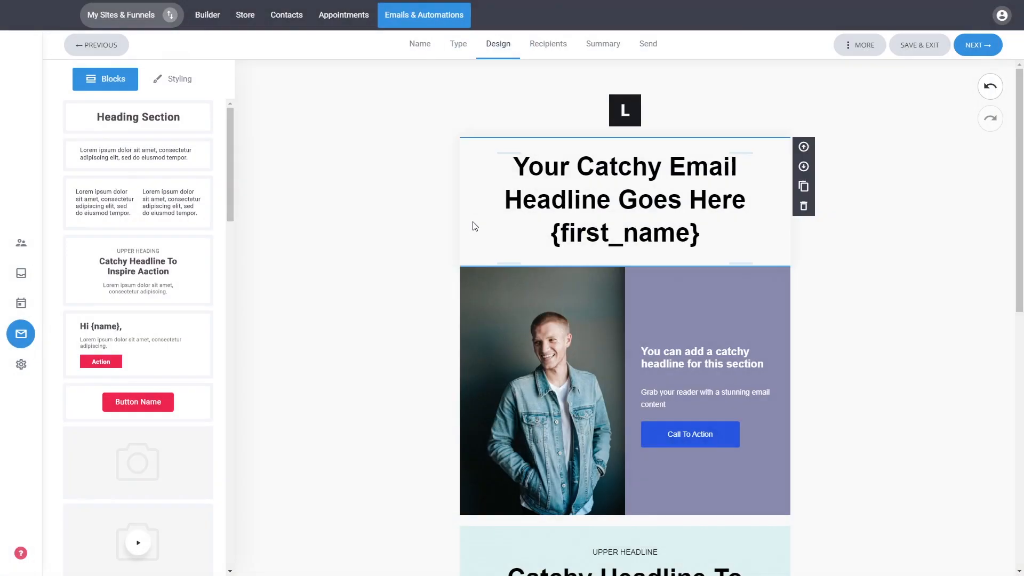
pyautogui.click(855, 48)
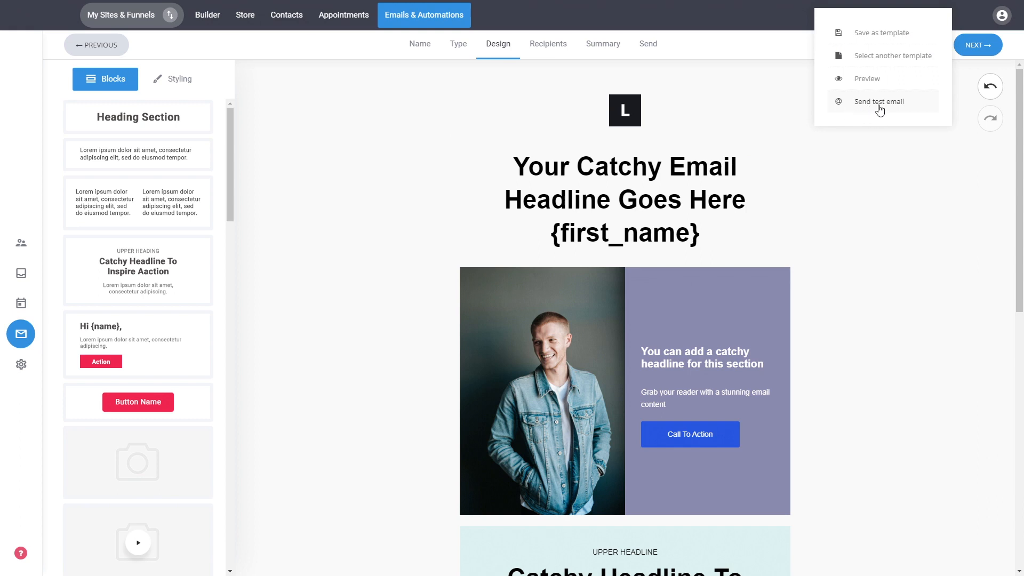
pyautogui.click(864, 233)
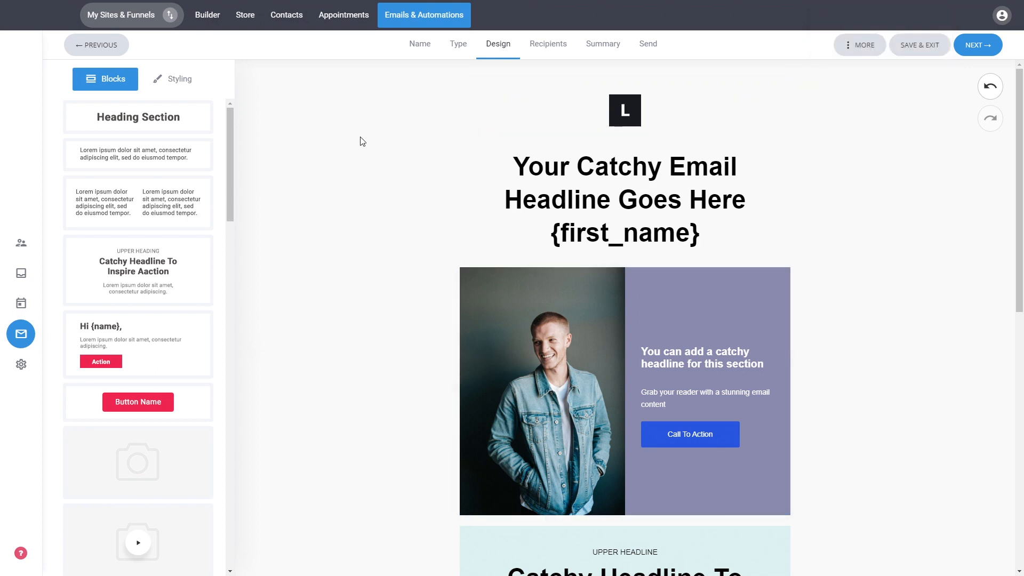
# - Set the email's global background color to light aqua, #D5F5F5, and its global width to 630px
pyautogui.click(170, 83)
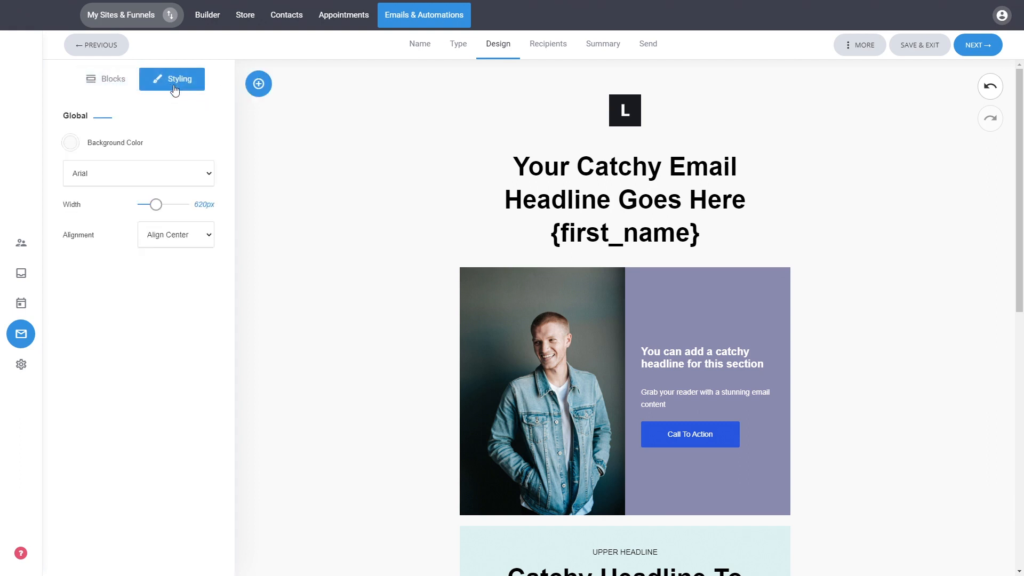
pyautogui.click(69, 142)
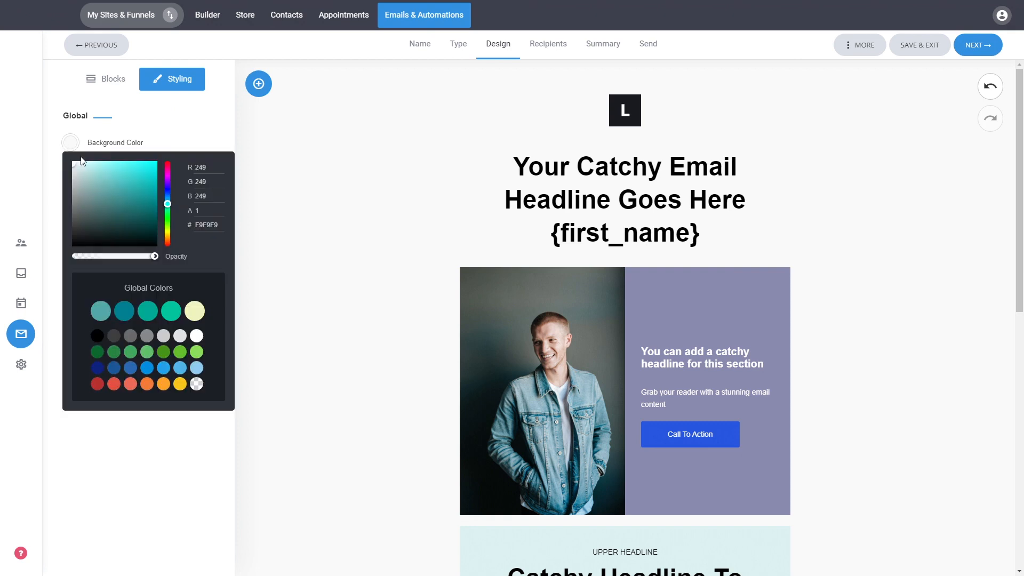
pyautogui.click(83, 169)
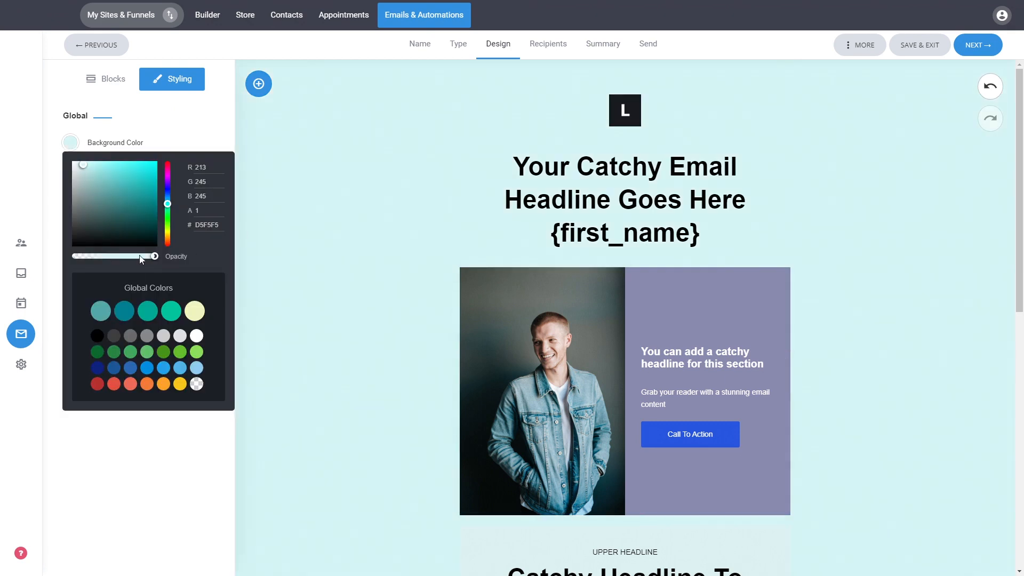
pyautogui.click(203, 124)
pyautogui.moveTo(155, 205)
pyautogui.mouseDown()
pyautogui.moveTo(166, 208)
pyautogui.moveTo(156, 209)
pyautogui.mouseUp()
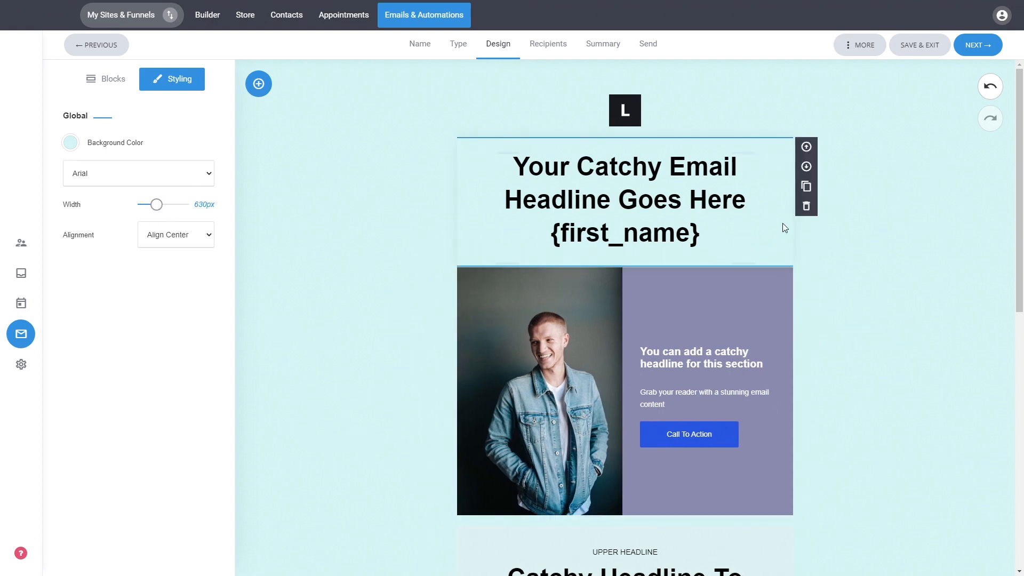
# - Finish the design stage, choose Default list as the campaign audience, and continue to the campaign summary
pyautogui.click(972, 54)
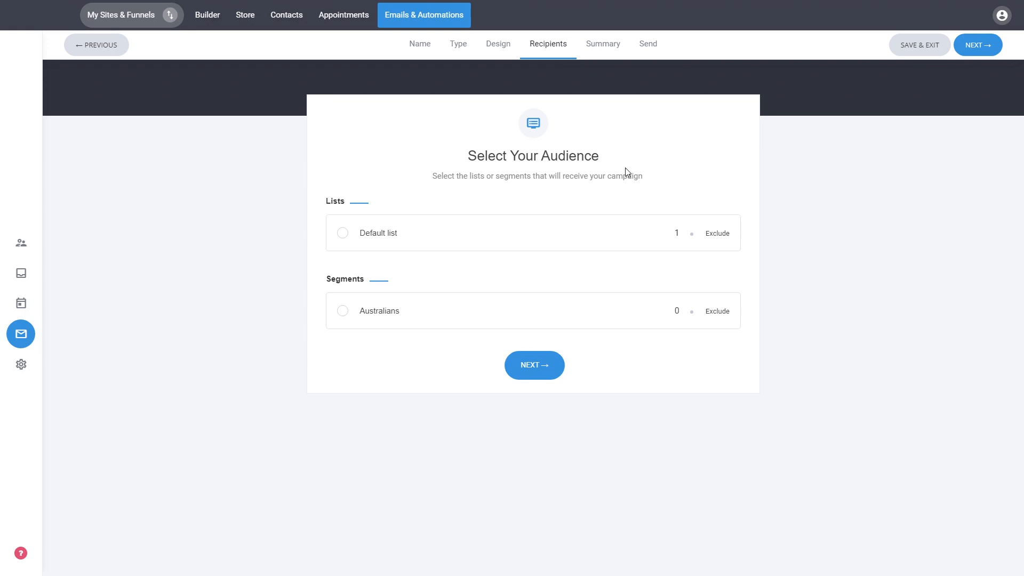
pyautogui.click(377, 235)
pyautogui.click(540, 366)
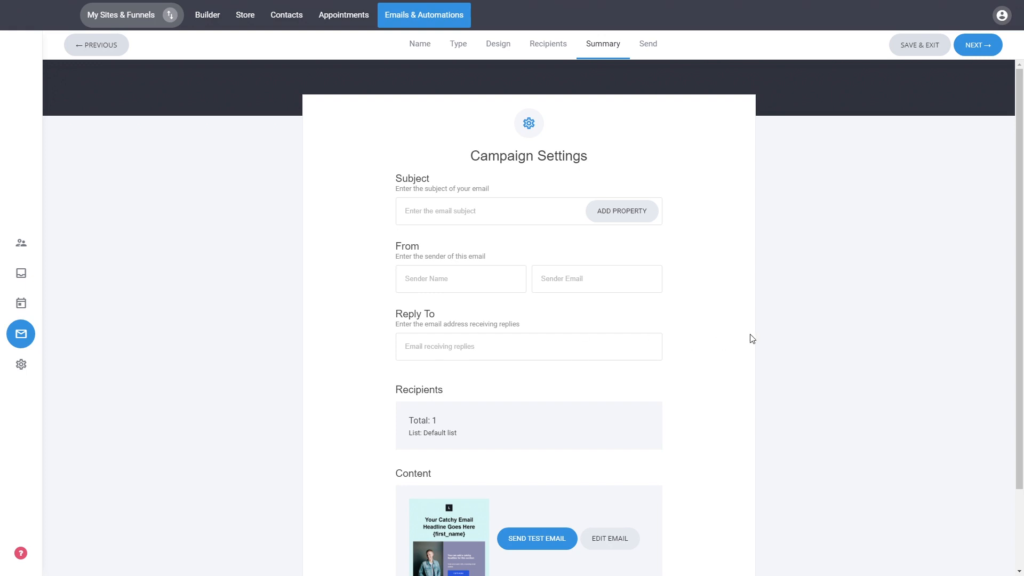
pyautogui.scroll(-1, 752, 339)
pyautogui.scroll(-2, 752, 339)
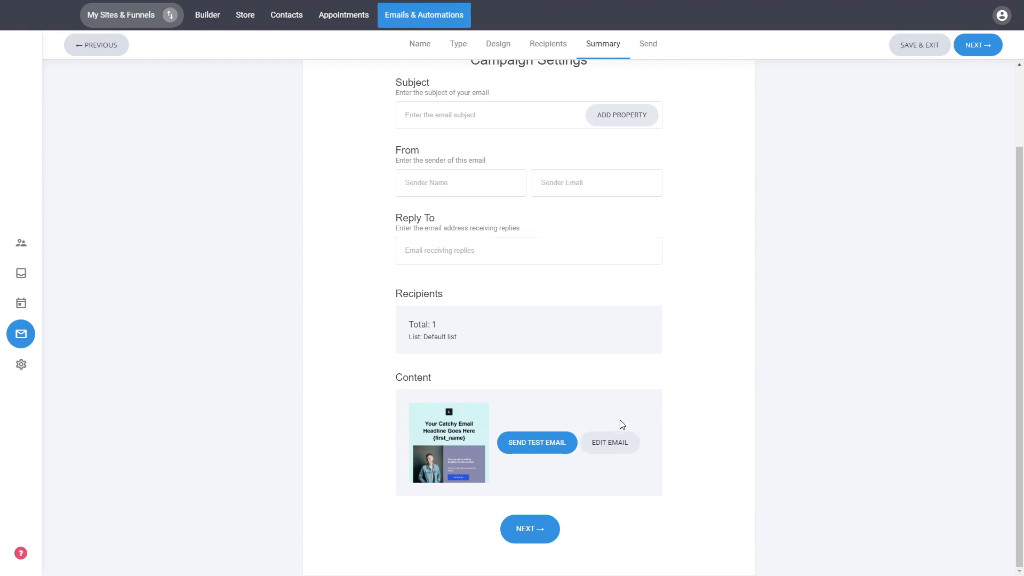
pyautogui.scroll(2, 697, 324)
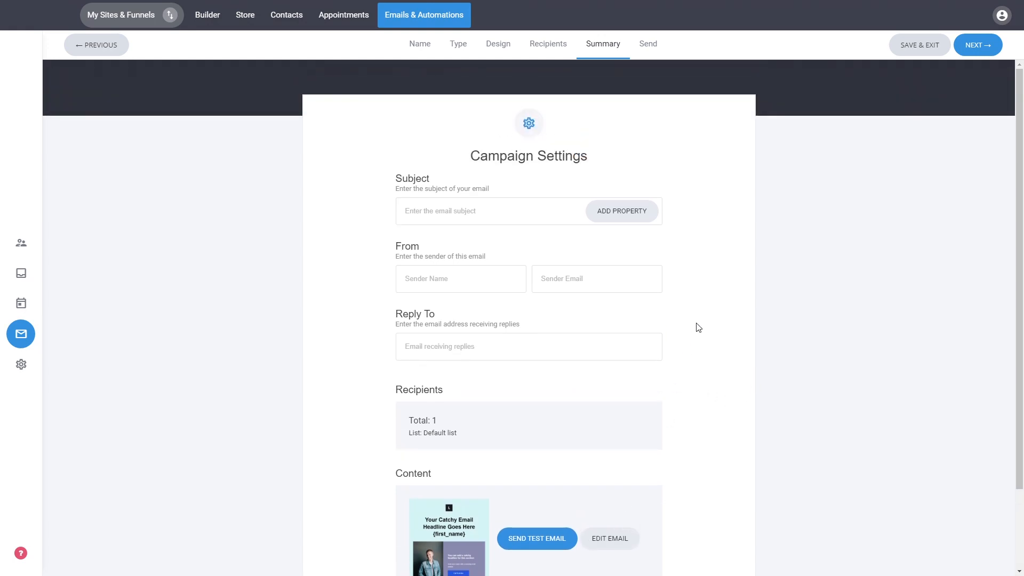